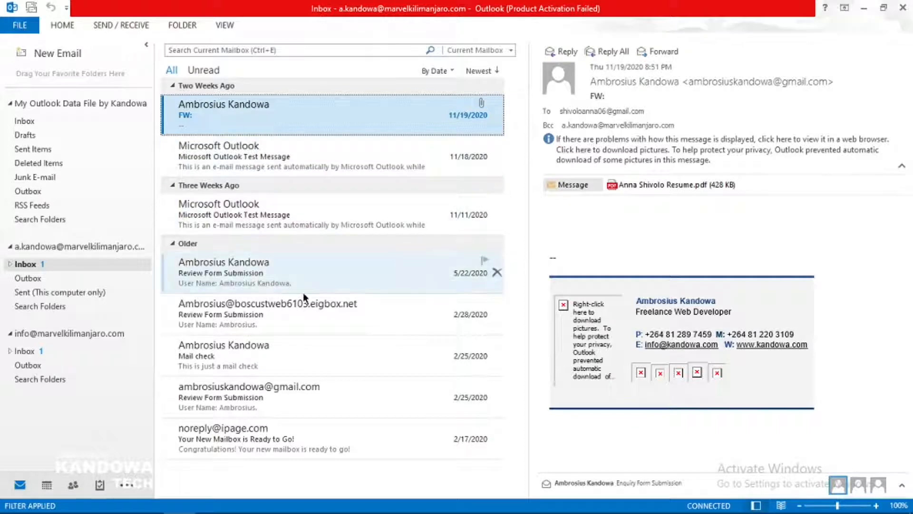
# Start a new email message and open the signature settings from it
pyautogui.click(65, 61)
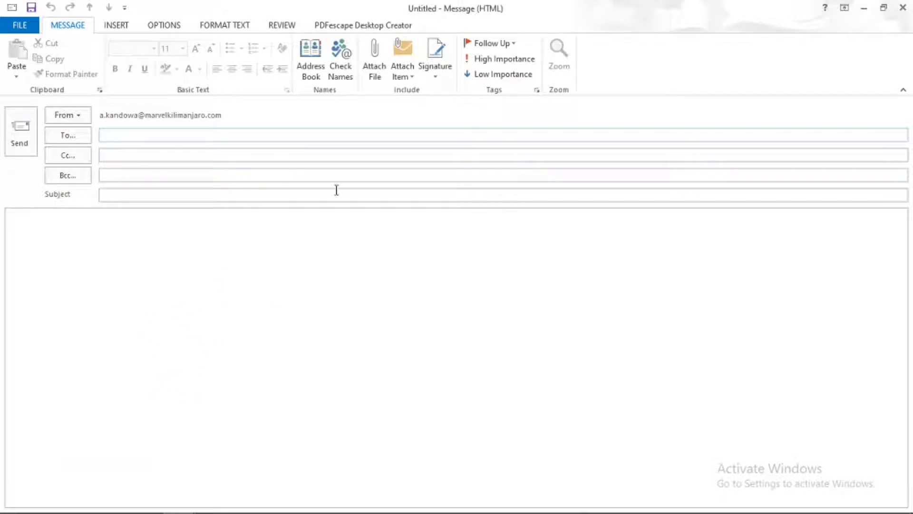
pyautogui.click(435, 72)
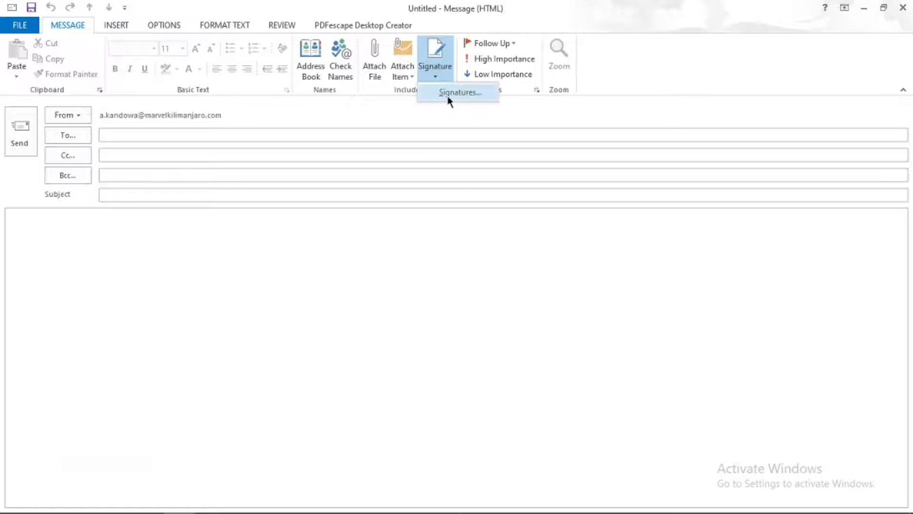
pyautogui.click(449, 93)
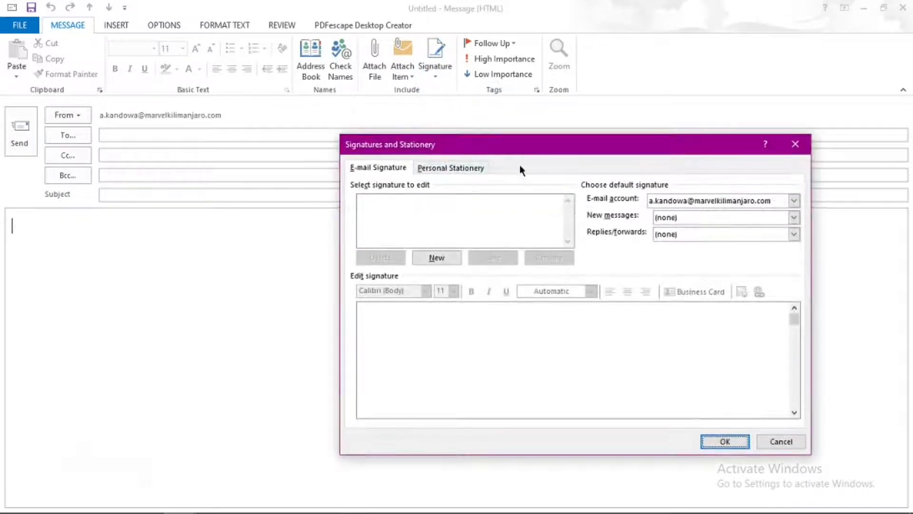
pyautogui.moveTo(512, 155); pyautogui.dragTo(424, 95)
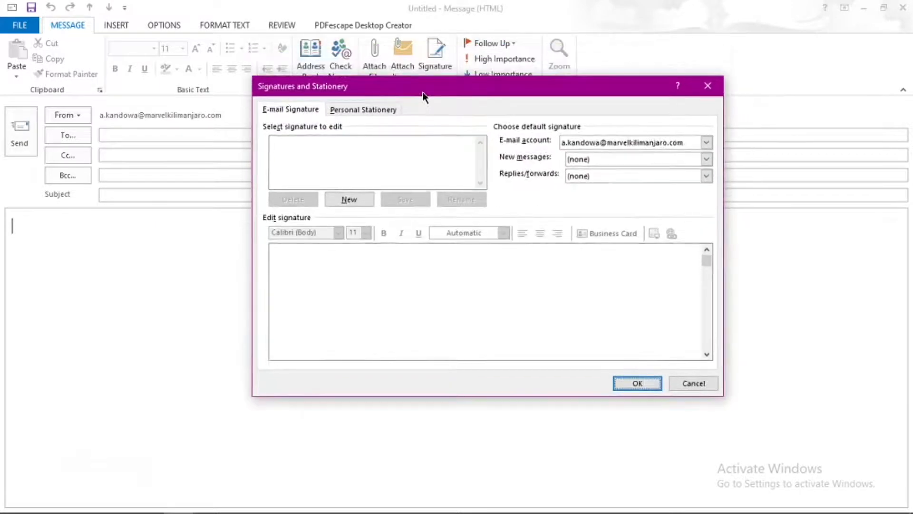
# Create a new email signature named with the account owner's first initial and surname
pyautogui.click(349, 199)
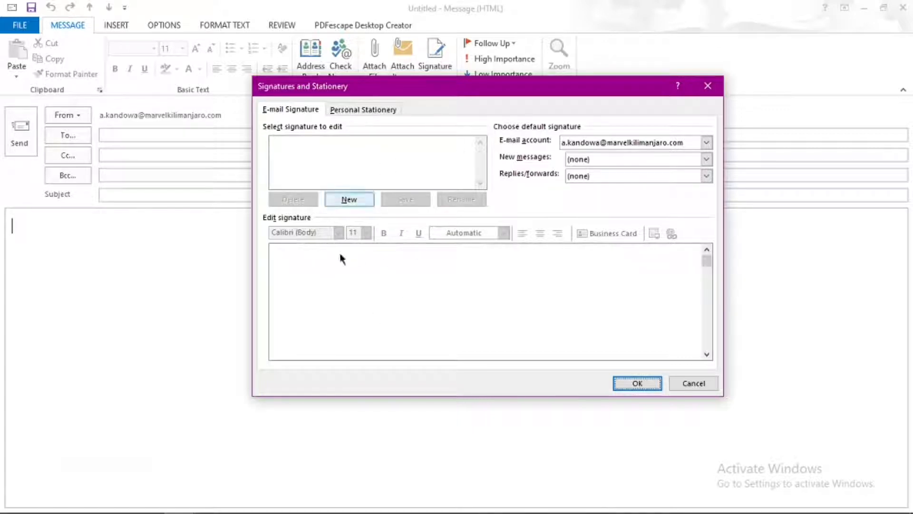
pyautogui.click(352, 201)
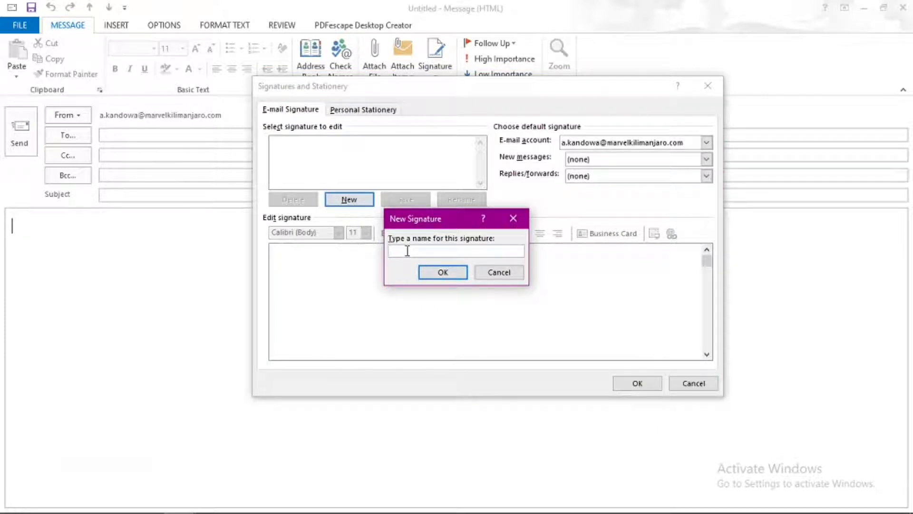
pyautogui.write('A. Kandowa')
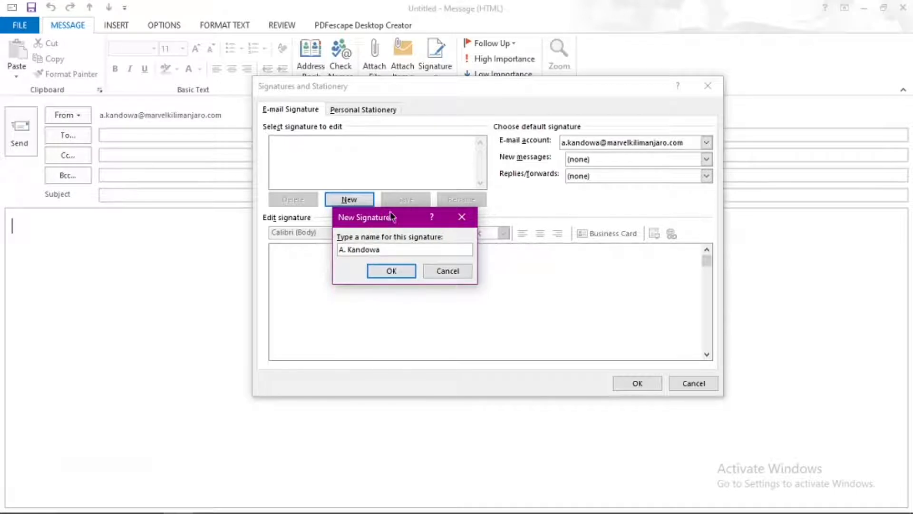
pyautogui.click(389, 269)
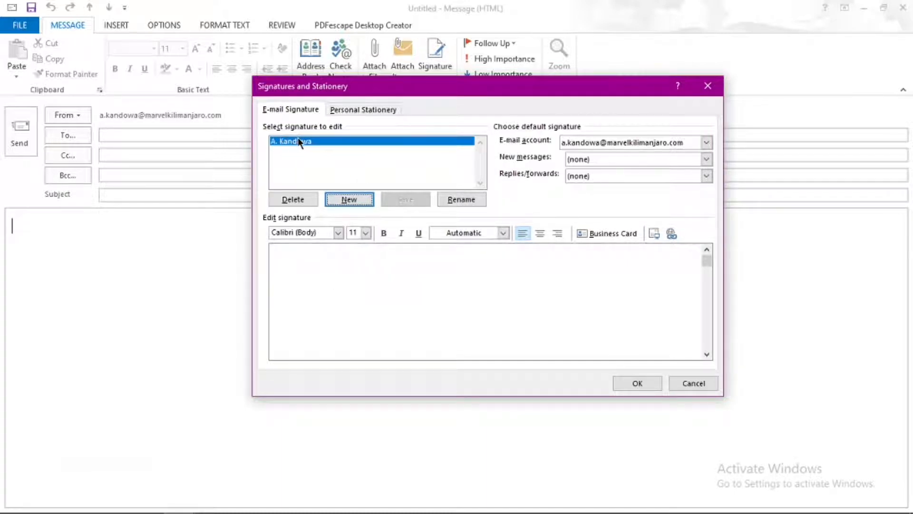
# Make the new signature the default for new messages and replies/forwards on the owner's personal marvelkilimanjaro.com account
pyautogui.click(707, 143)
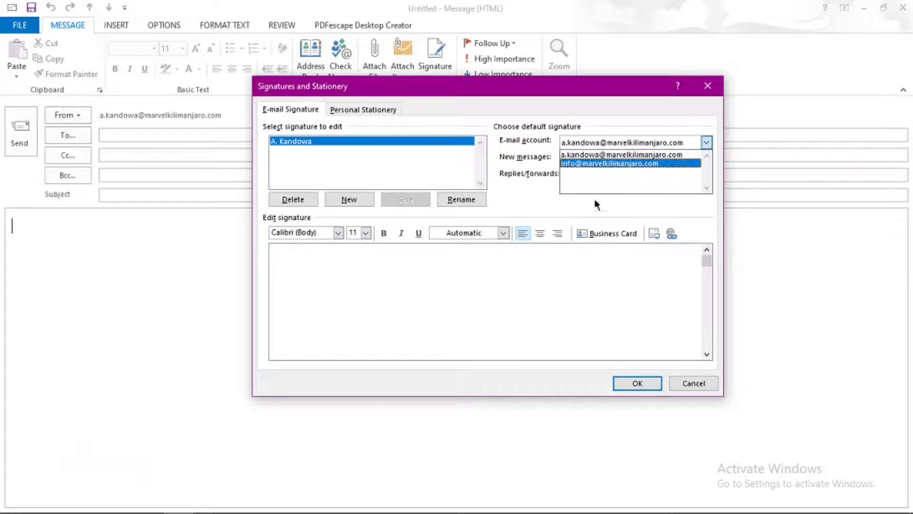
pyautogui.click(607, 156)
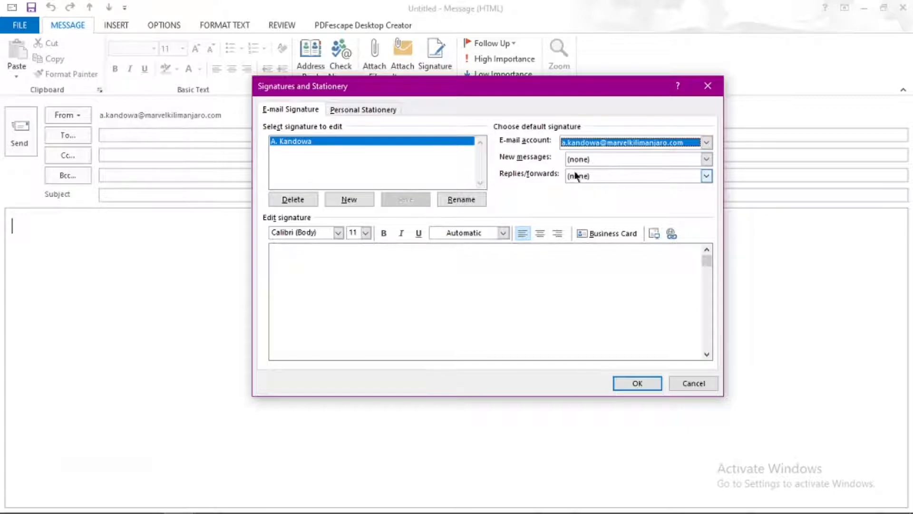
pyautogui.click(705, 159)
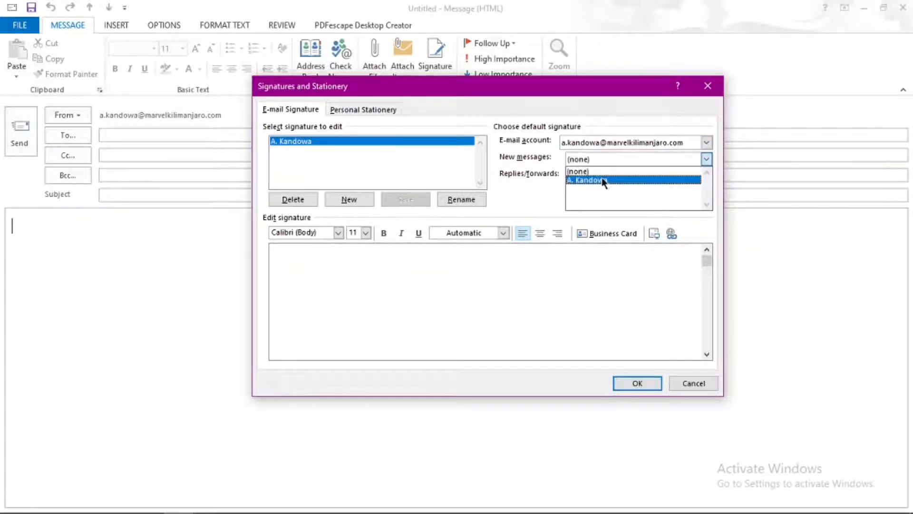
pyautogui.click(600, 179)
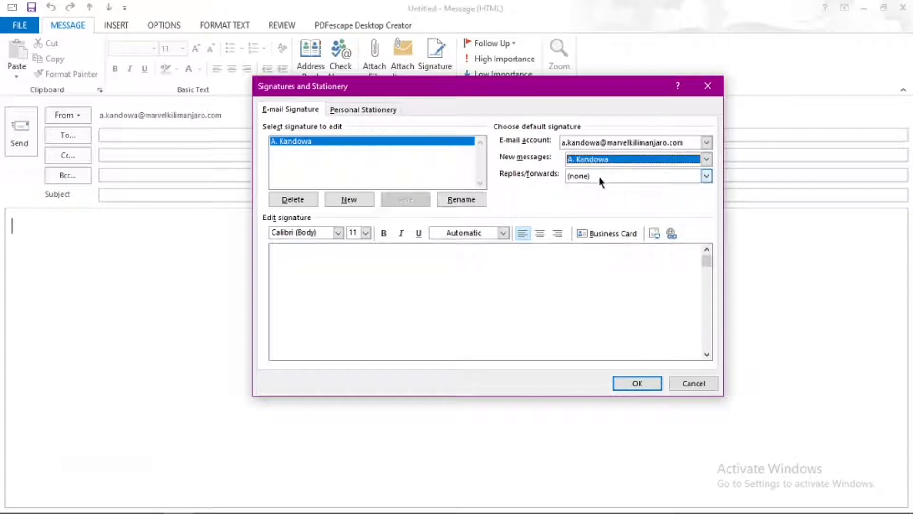
pyautogui.click(706, 175)
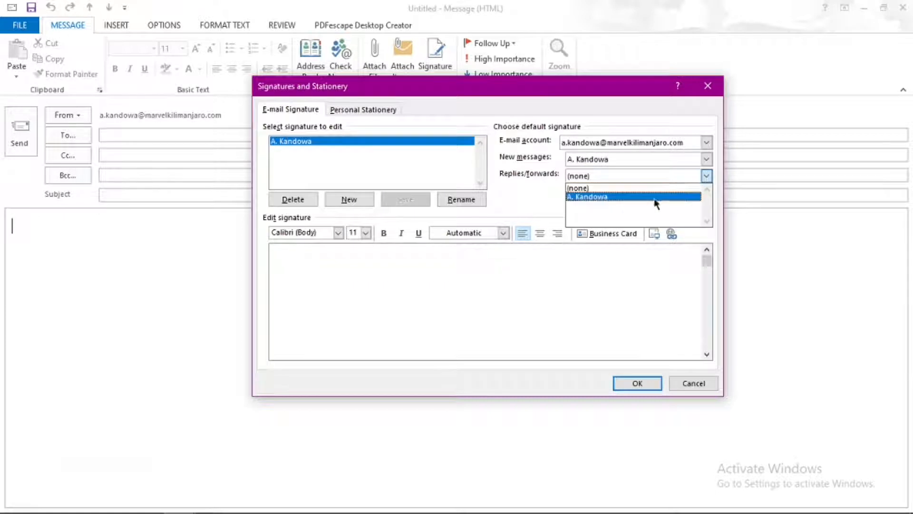
pyautogui.click(604, 201)
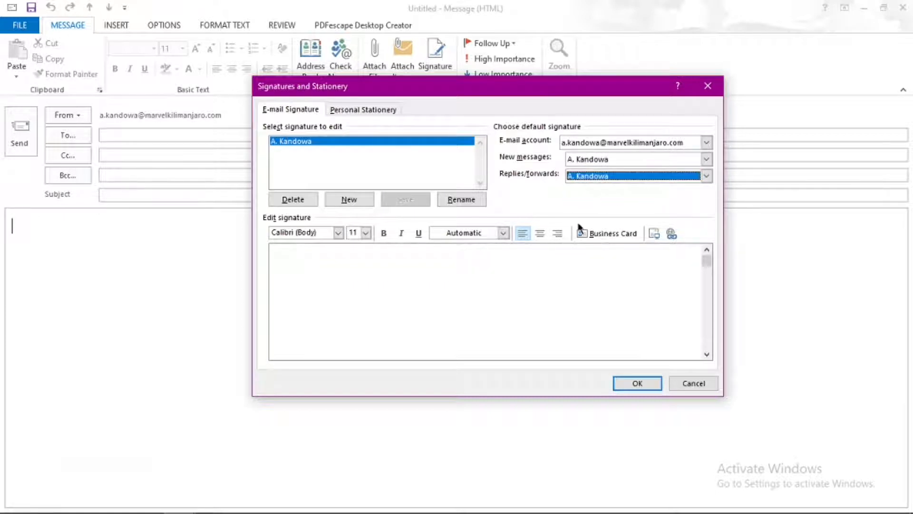
# Write the signature text below a blank line: "--", an empty line, and "Kind Regards", followed by a new line
pyautogui.click(296, 255)
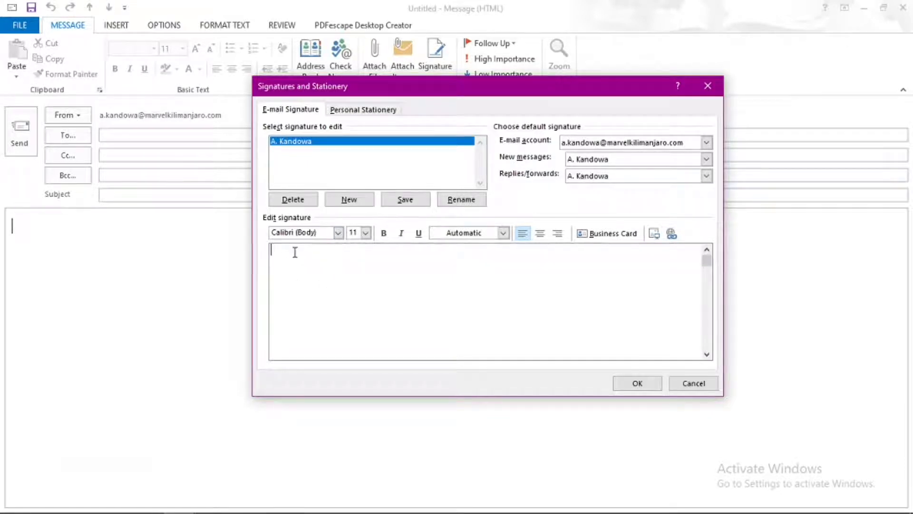
pyautogui.press('Return')
pyautogui.write('--')
pyautogui.press('Return')
pyautogui.press('Return')
pyautogui.write('Kind Regards')
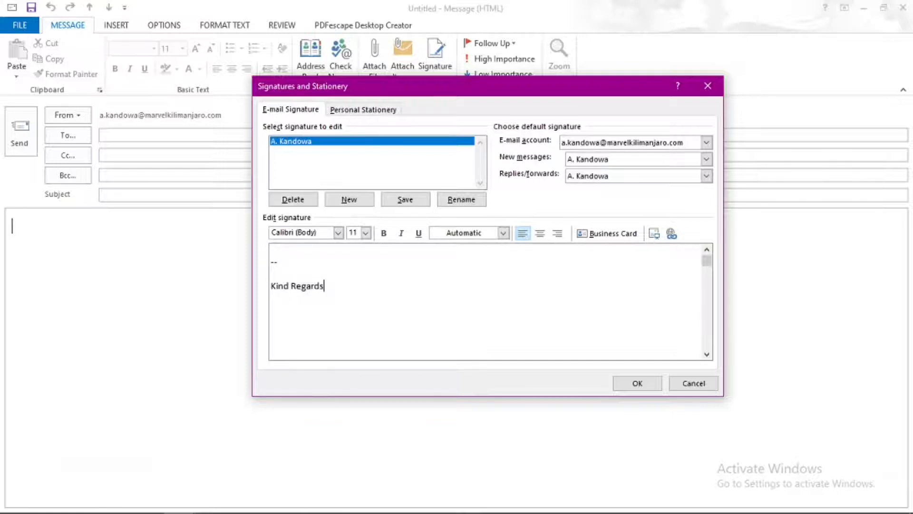
pyautogui.press('Return')
# Insert the owner's email signature picture below the text from Desktop > Kandowa Tech > clients > Marvel Kilimanjaro
pyautogui.click(654, 232)
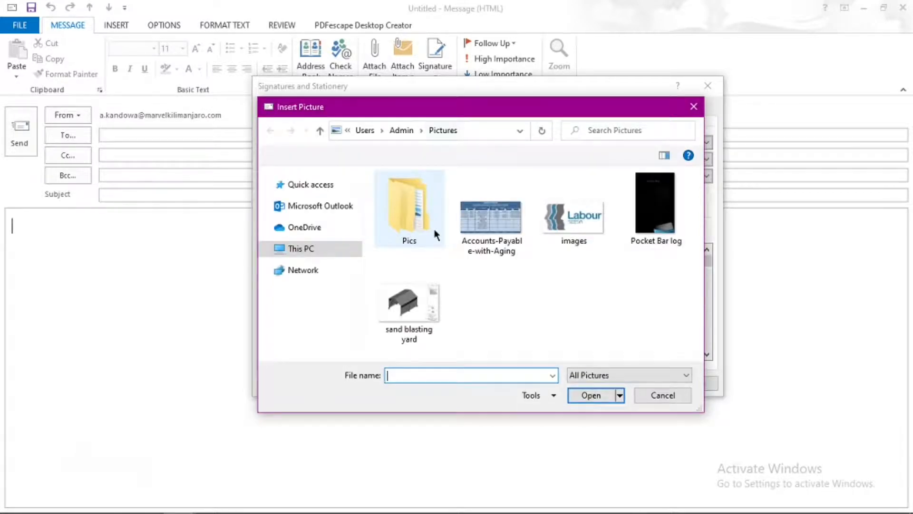
pyautogui.click(255, 210)
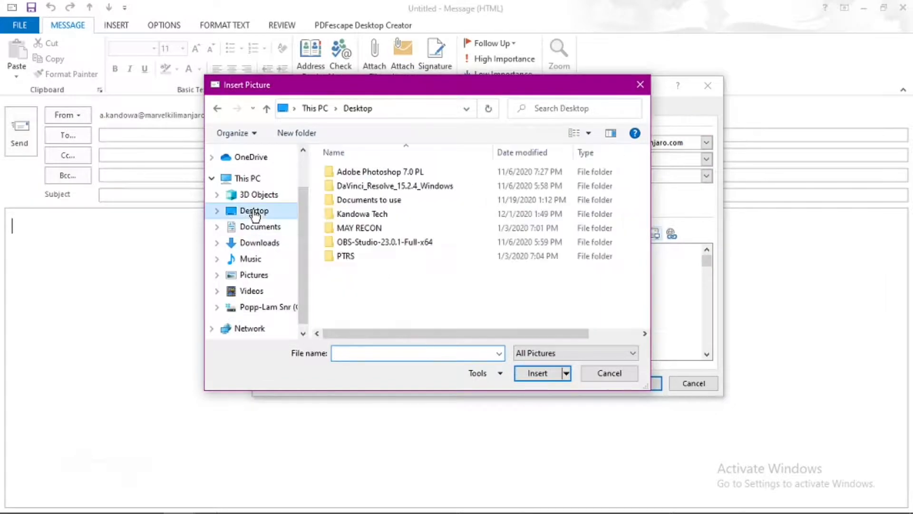
pyautogui.doubleClick(360, 214)
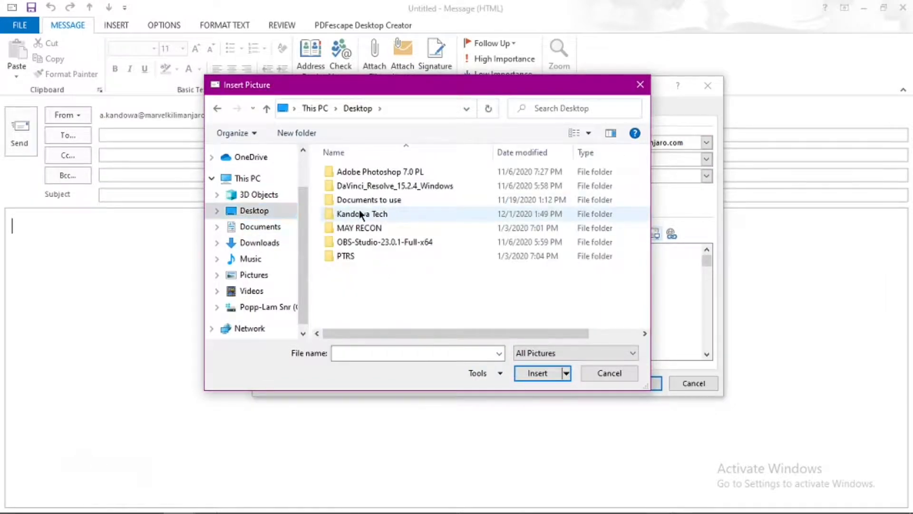
pyautogui.doubleClick(352, 193)
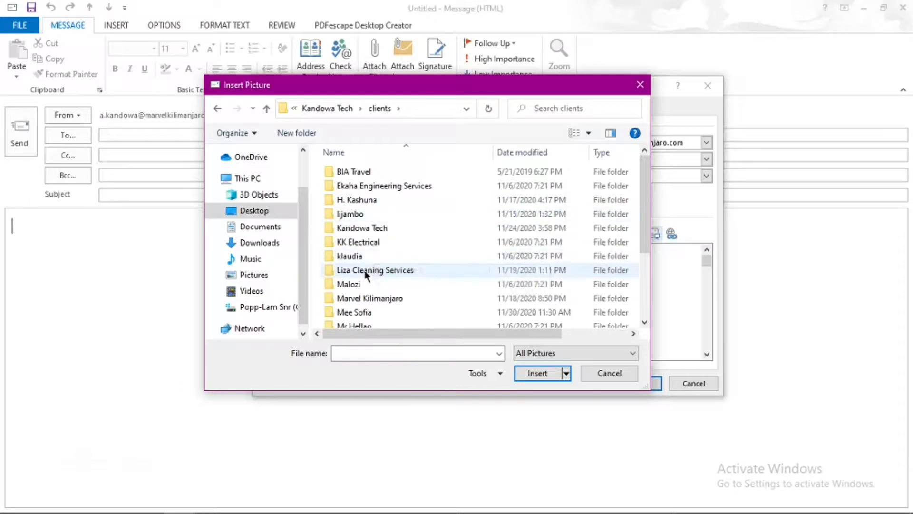
pyautogui.click(374, 302)
pyautogui.press('Return')
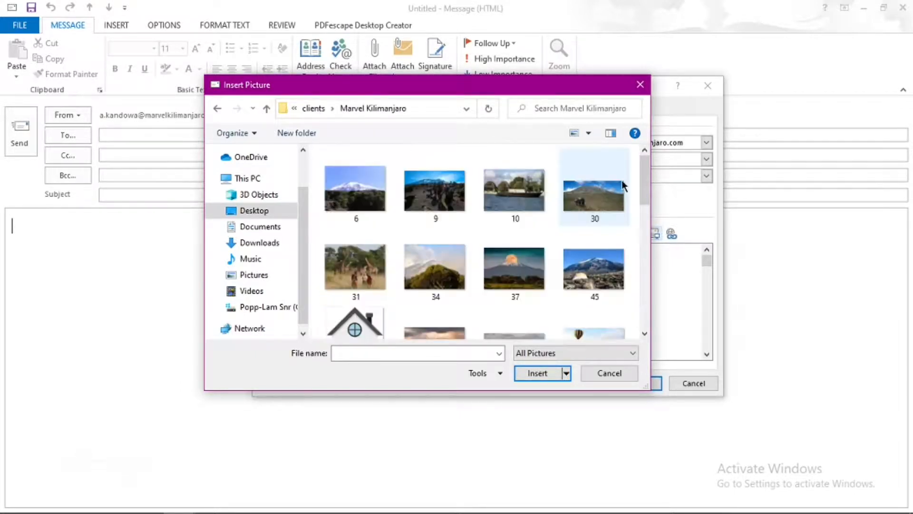
pyautogui.moveTo(647, 179); pyautogui.dragTo(648, 268)
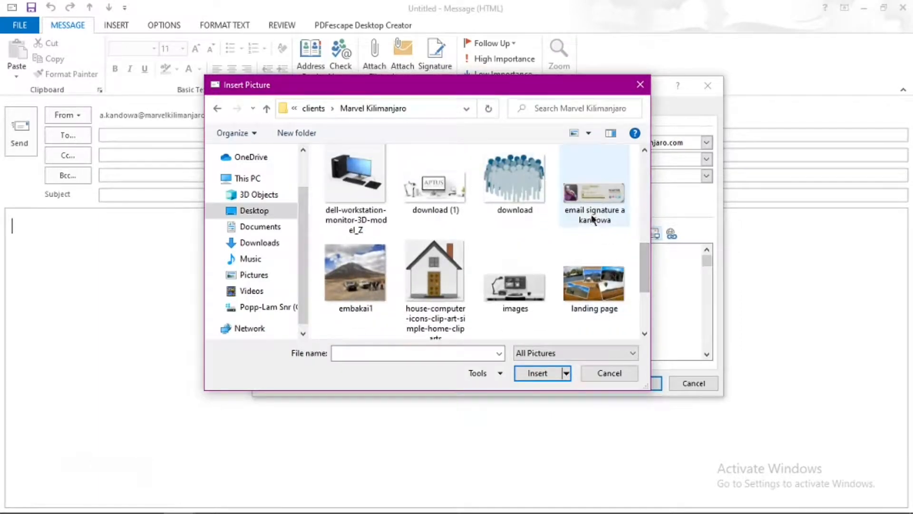
pyautogui.click(590, 201)
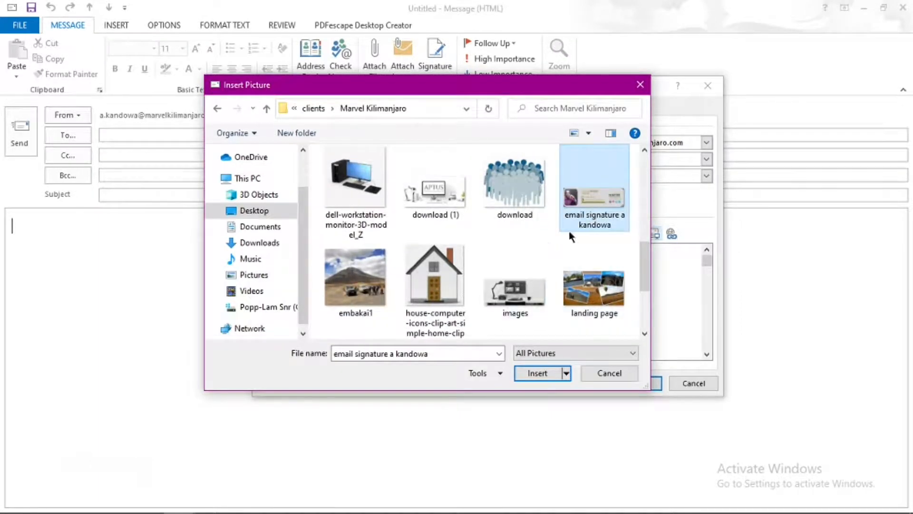
pyautogui.click(530, 375)
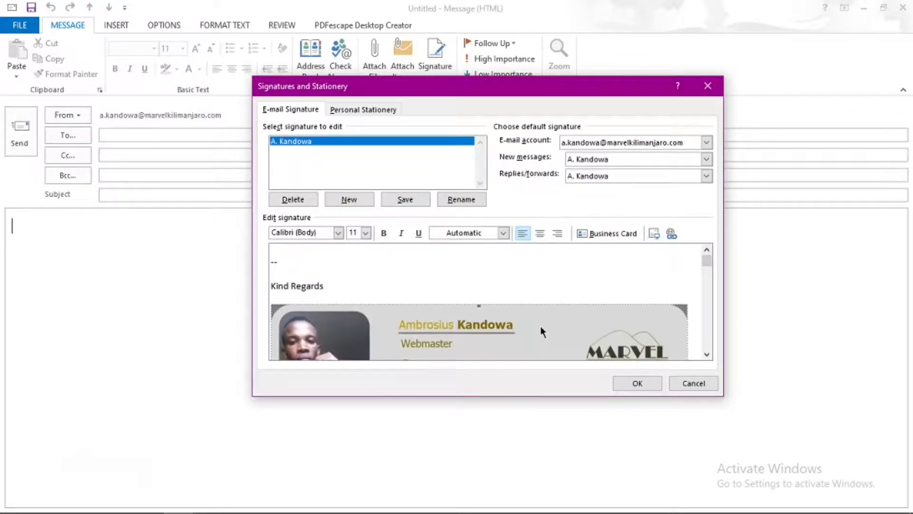
# Check the inserted picture down to its lower edge, and save the signature and its default settings
pyautogui.scroll(-1, 540, 327)
pyautogui.moveTo(706, 278); pyautogui.dragTo(708, 299)
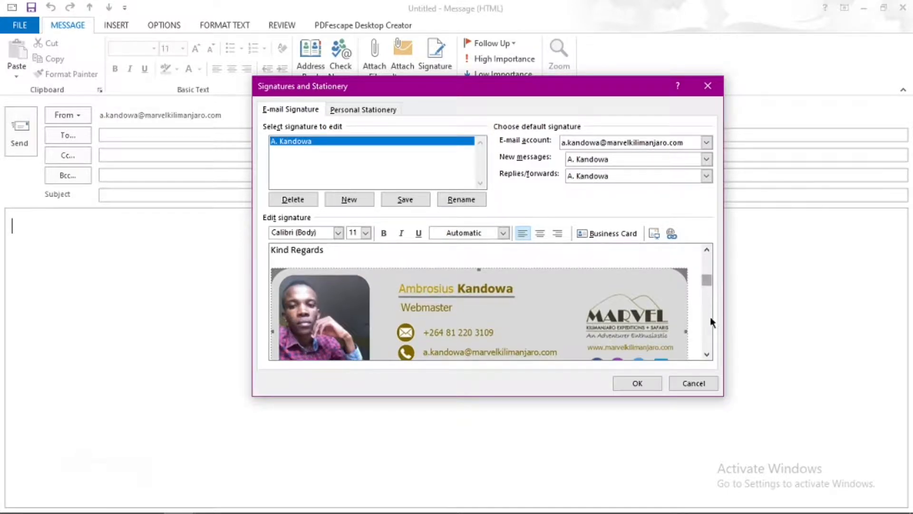
pyautogui.click(707, 354)
pyautogui.click(708, 355)
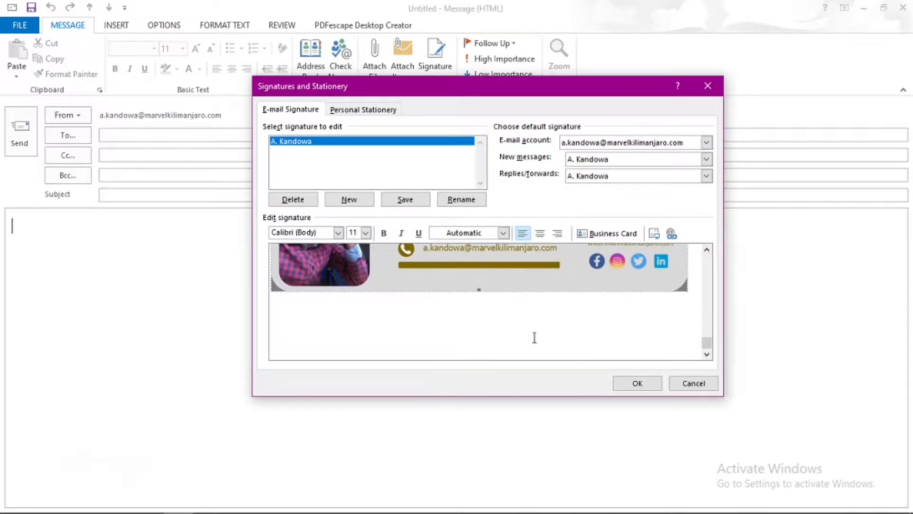
pyautogui.click(412, 201)
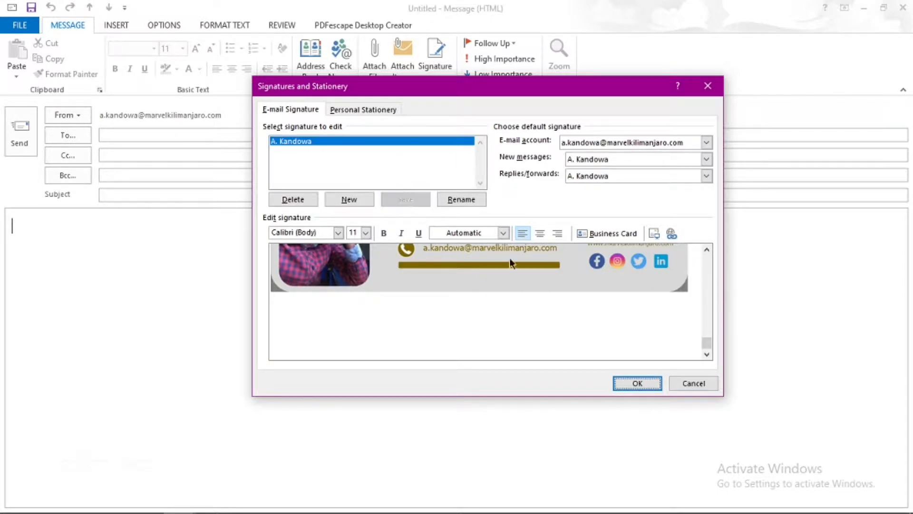
pyautogui.click(636, 383)
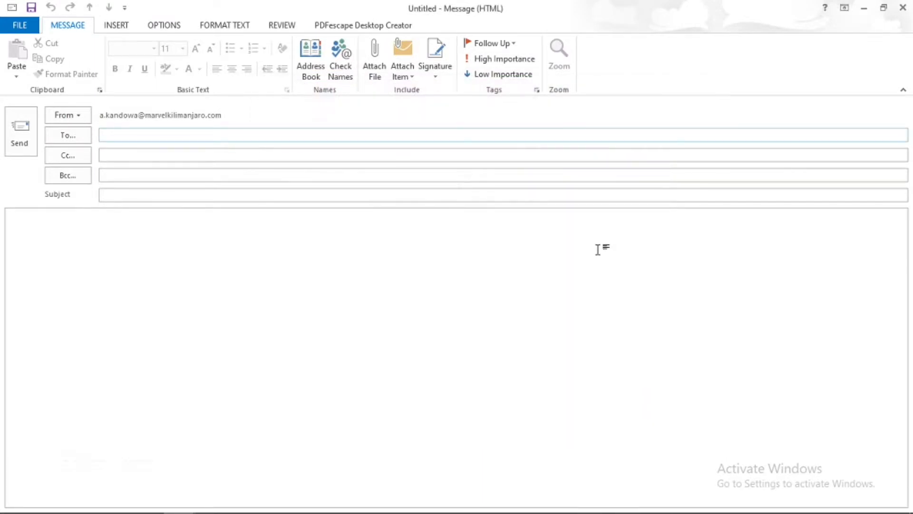
# Close the blank message and start a new email to check the default signature in its body
pyautogui.click(903, 10)
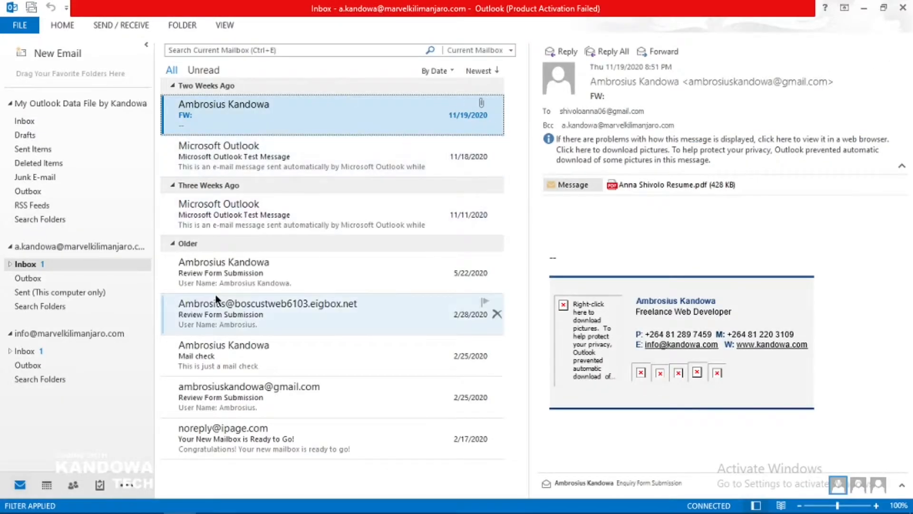
pyautogui.click(55, 53)
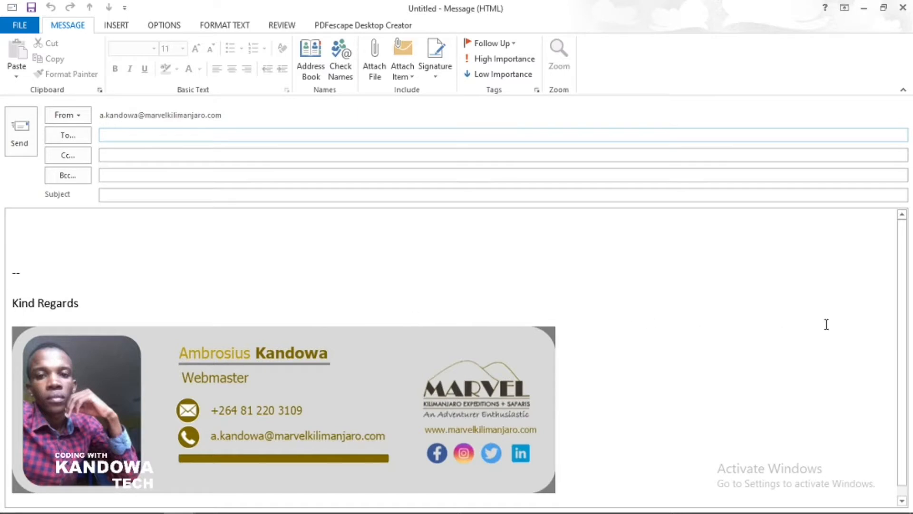
pyautogui.click(281, 303)
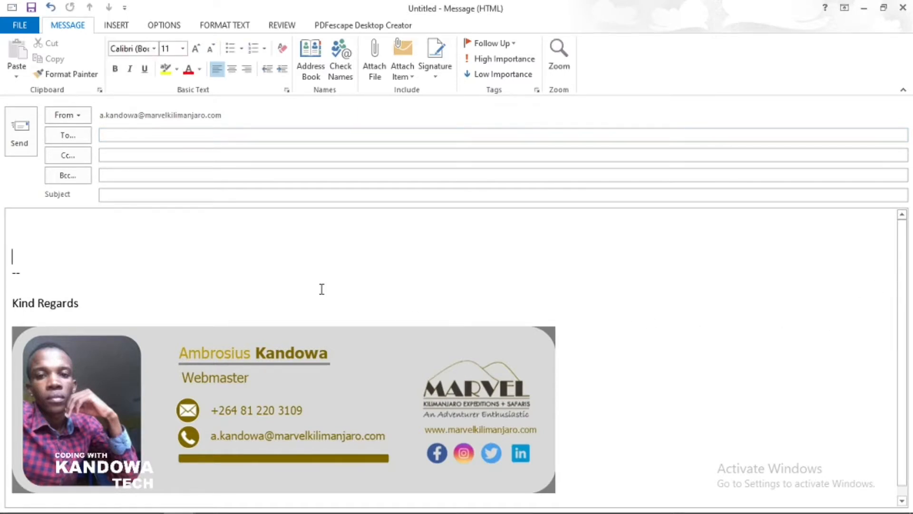